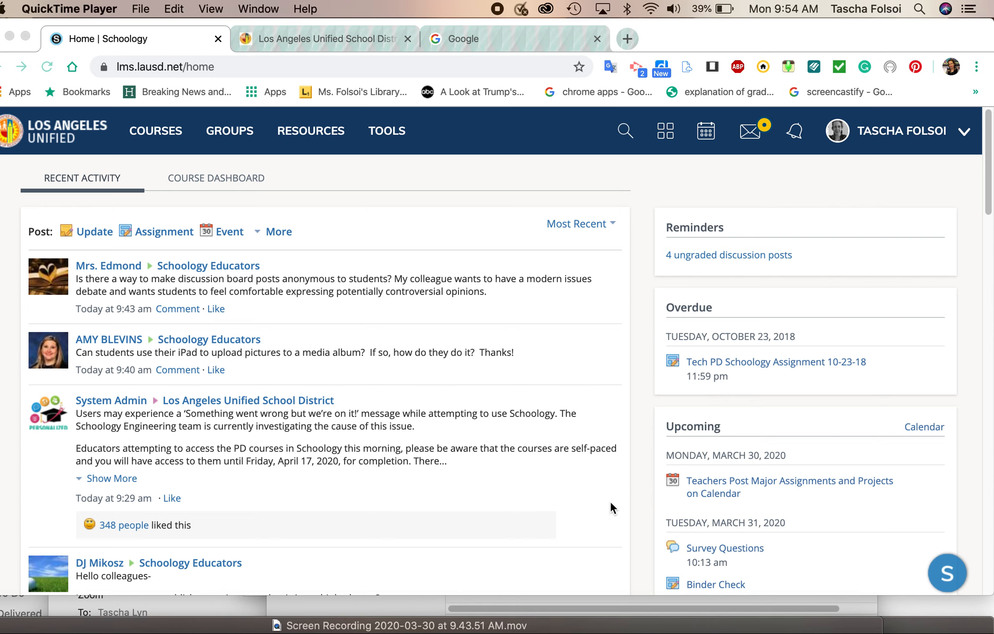
# - Open the calendar and view the details of the Annotated Bibliography assignment due on March 13
pyautogui.click(705, 134)
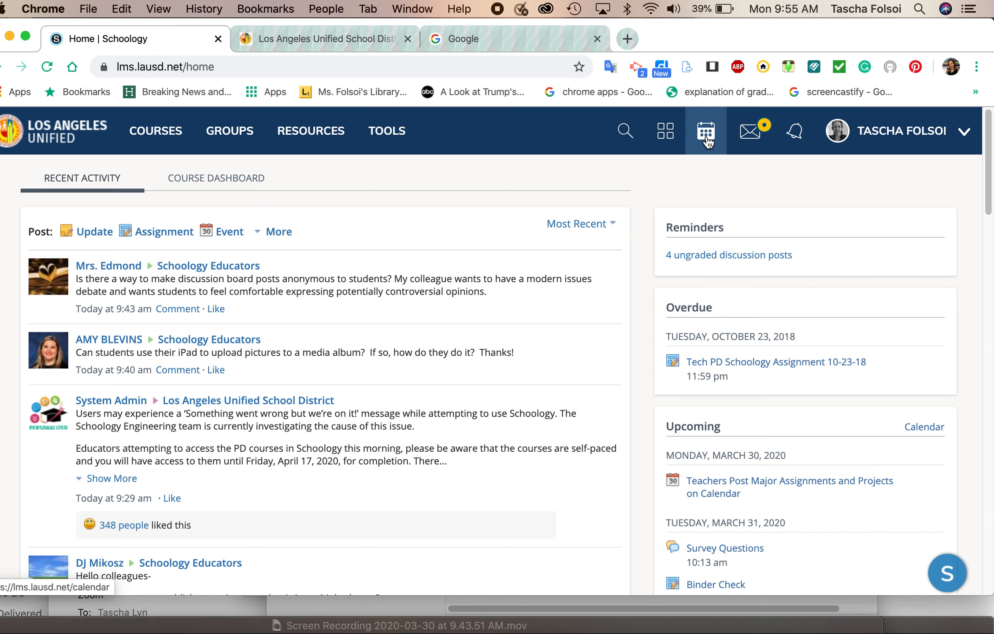
pyautogui.click(706, 140)
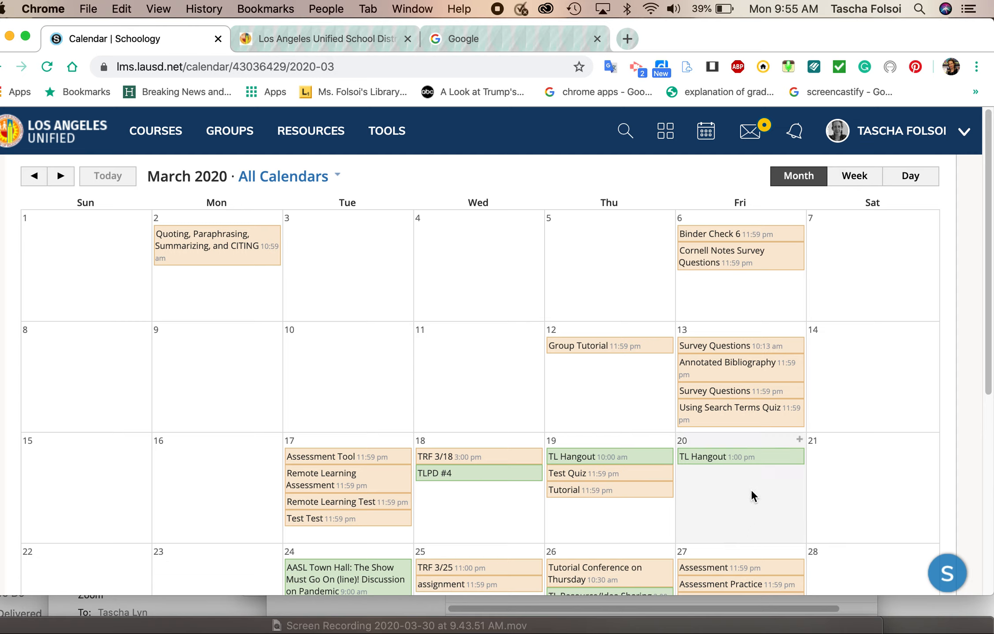
pyautogui.moveTo(737, 372)
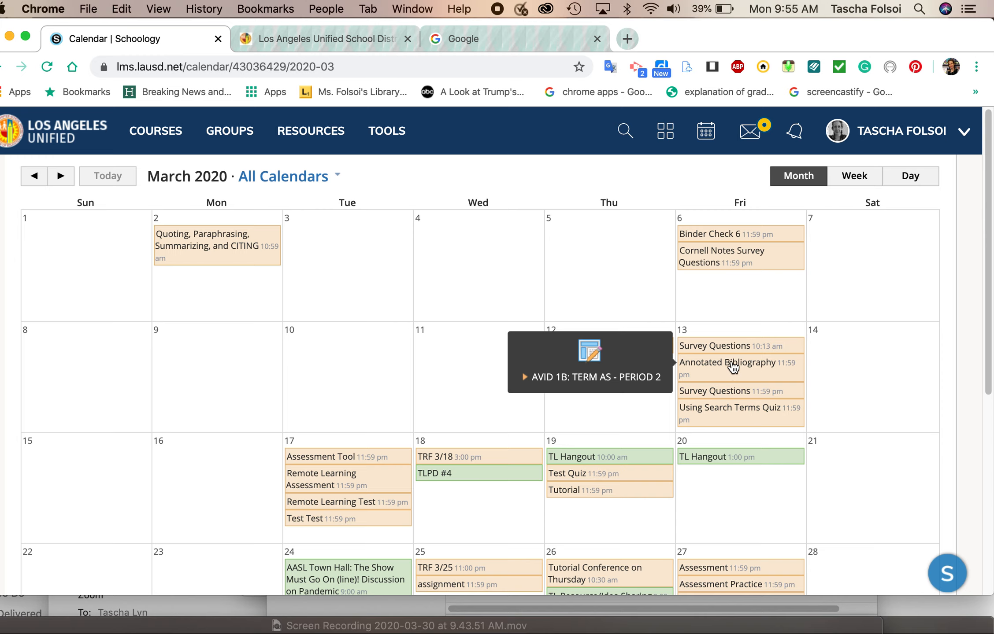
pyautogui.click(693, 373)
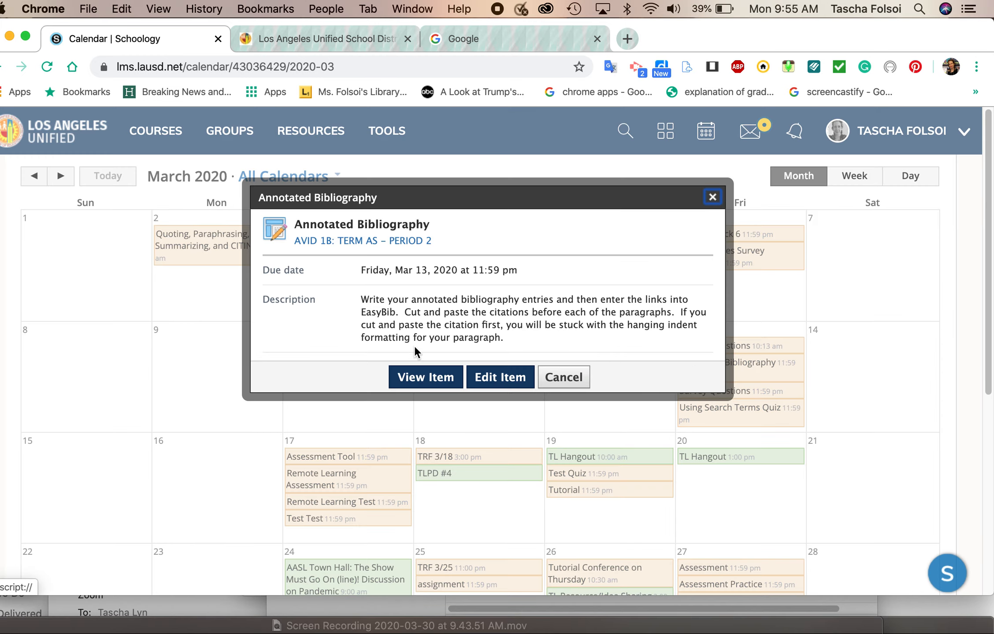
pyautogui.click(712, 198)
# - View the details of the TL Hangout event on March 20 and close them
pyautogui.scroll(-3, 732, 395)
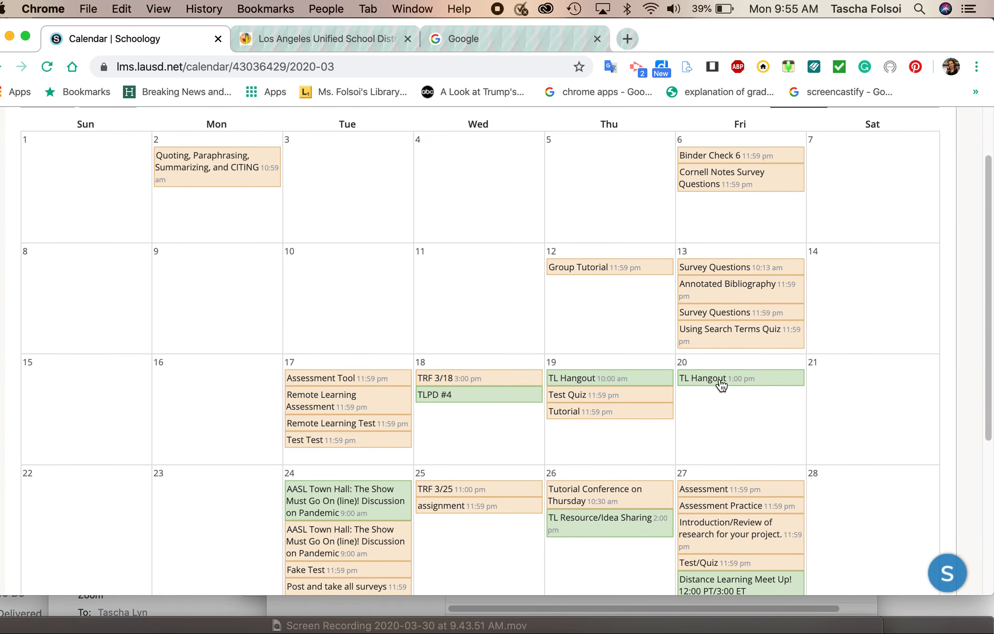
pyautogui.click(705, 379)
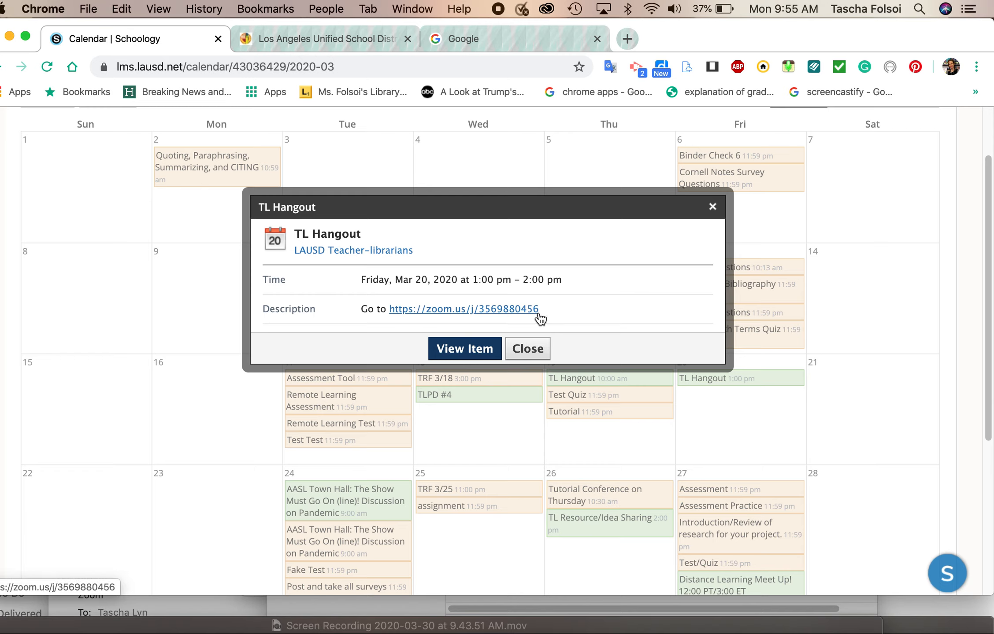
pyautogui.click(713, 205)
pyautogui.scroll(3, 670, 218)
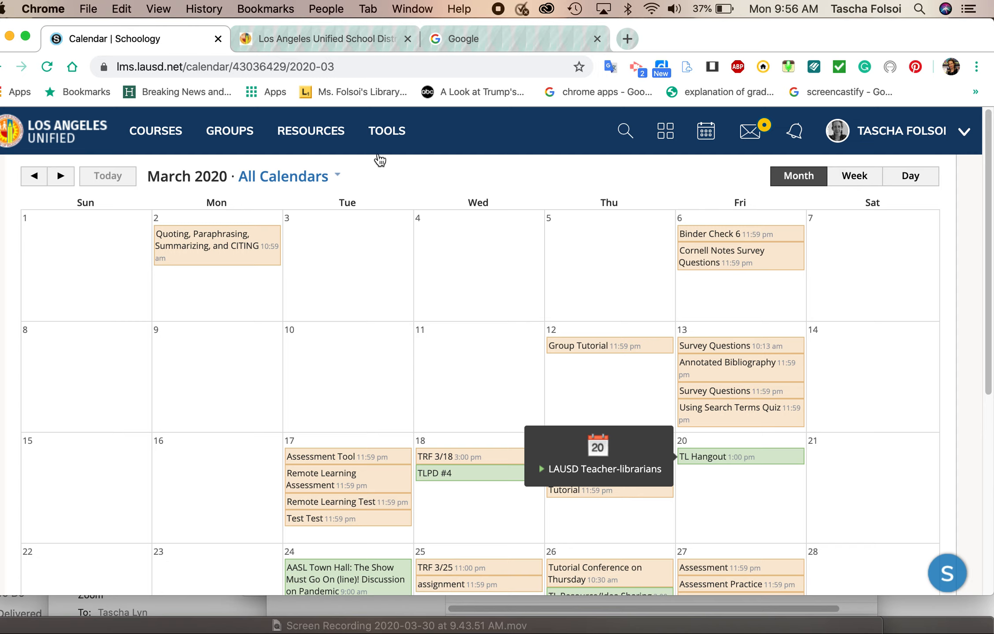
# - Go to My Sandbox Course and open its Conferences page
pyautogui.click(185, 141)
pyautogui.click(812, 320)
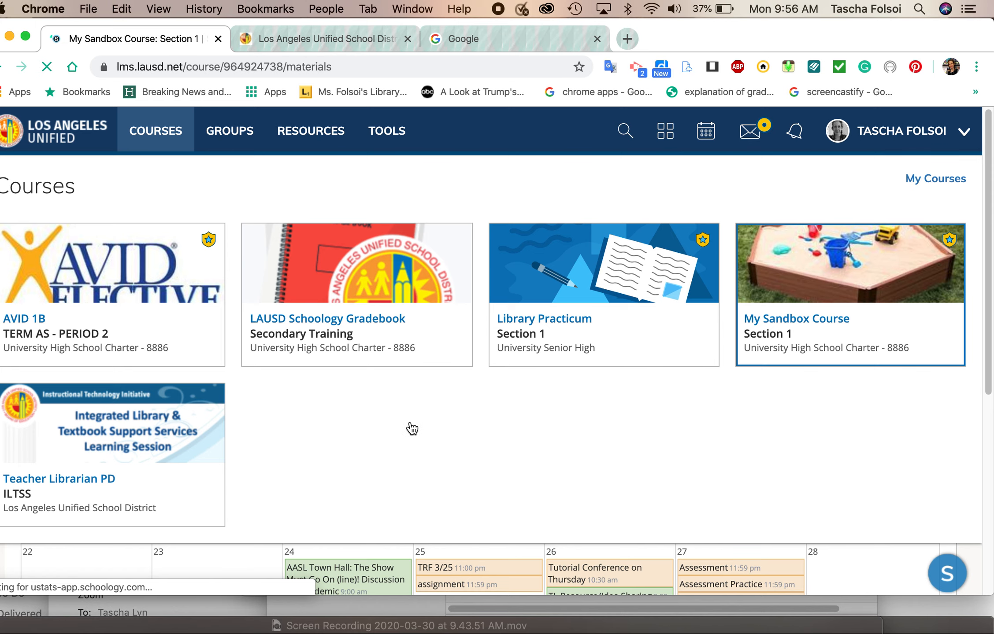
pyautogui.scroll(-5, 410, 423)
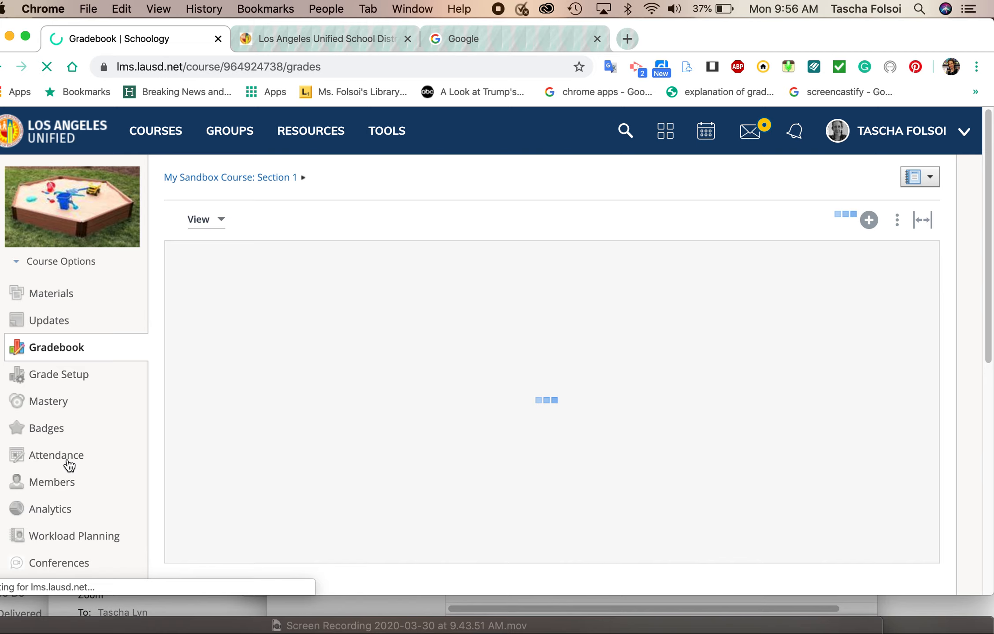
pyautogui.scroll(-2, 75, 533)
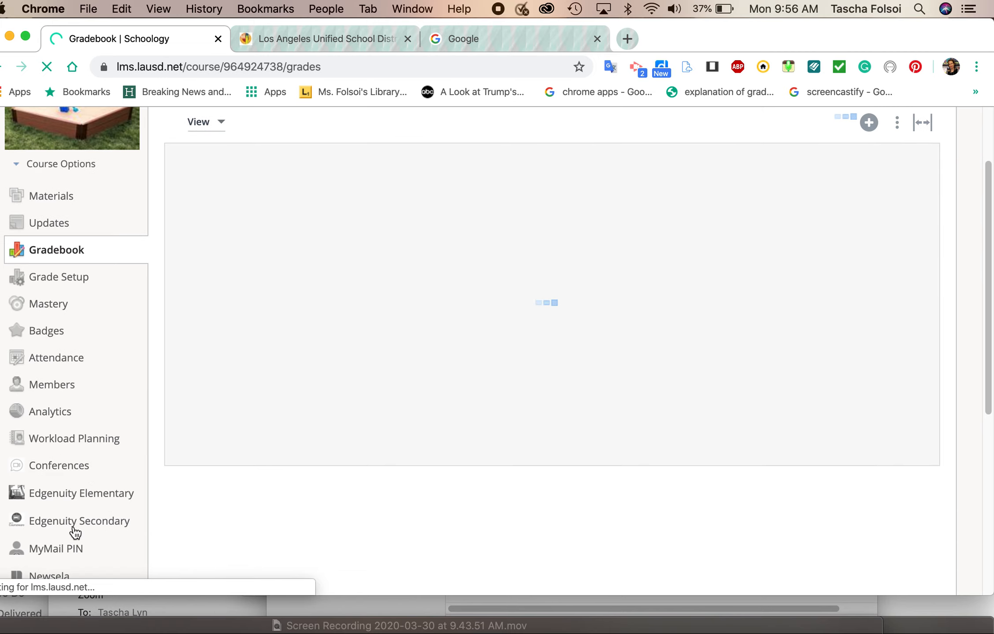
pyautogui.click(63, 462)
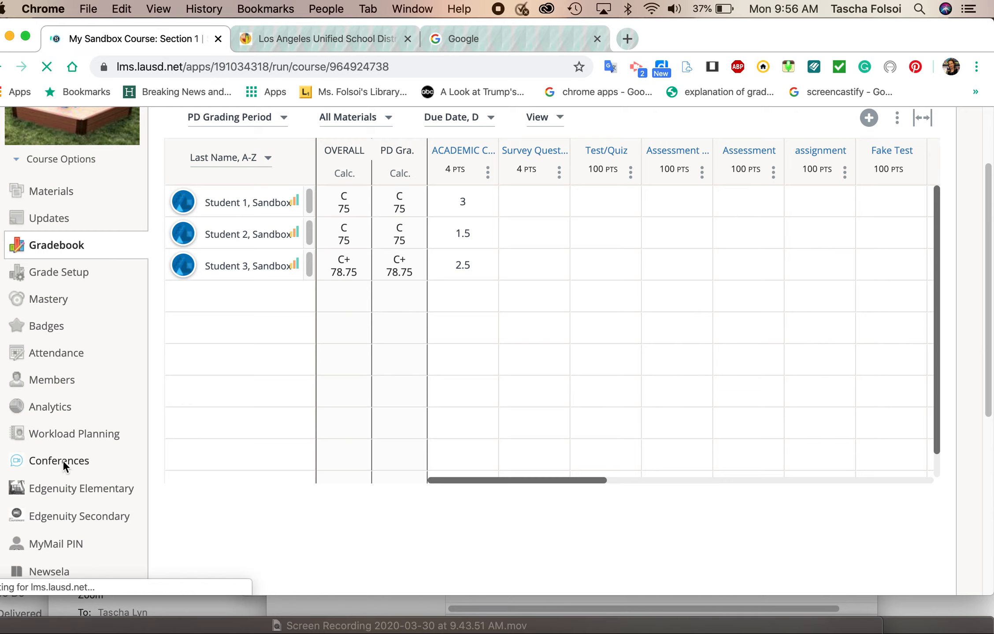
pyautogui.scroll(-1, 65, 468)
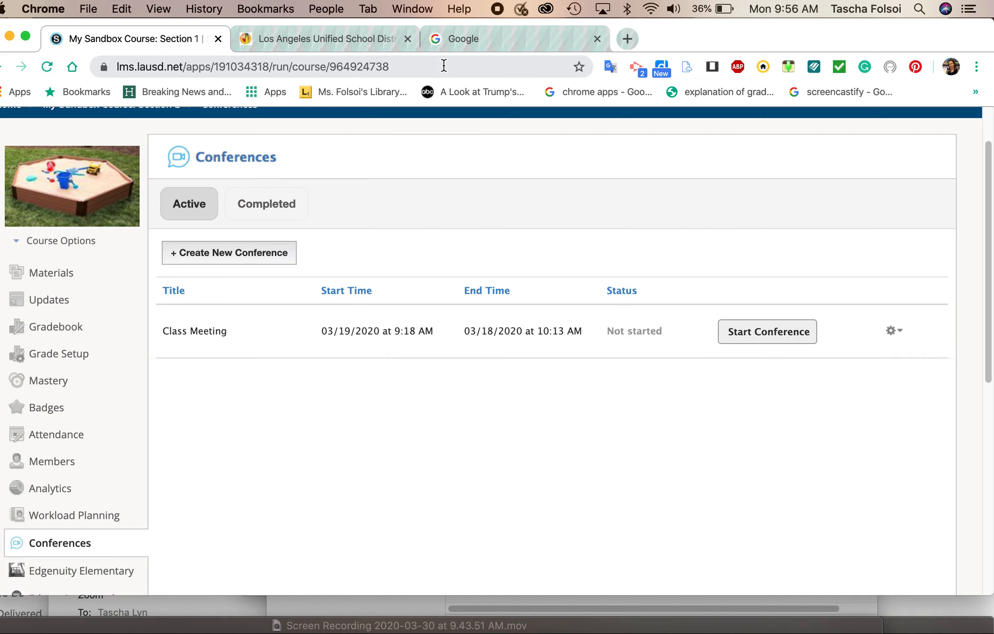
# - Copy the web address of the Conferences page
pyautogui.click(443, 66)
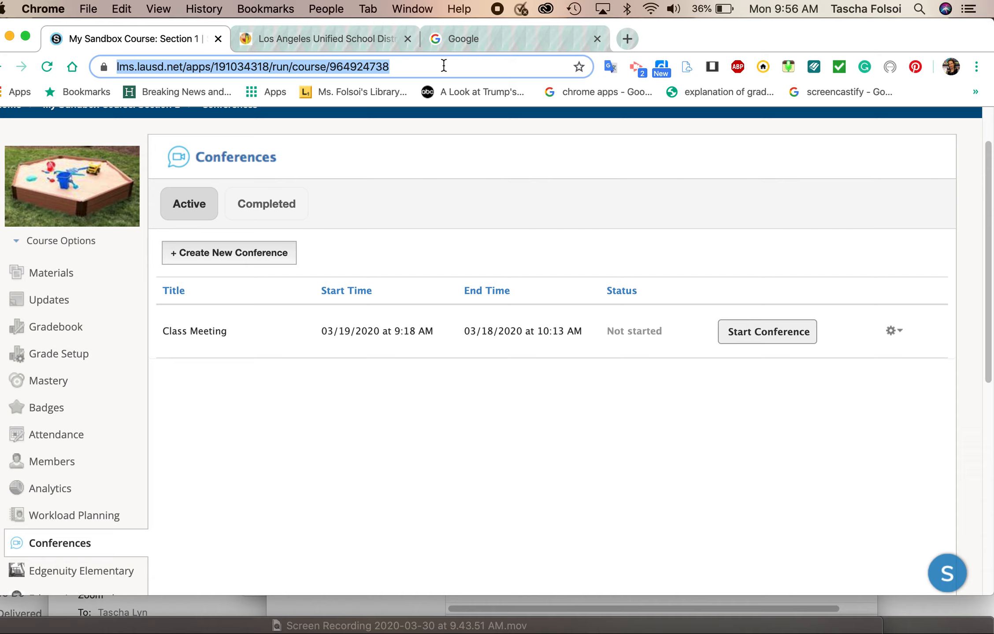
pyautogui.press('super+c')
pyautogui.scroll(3, 178, 171)
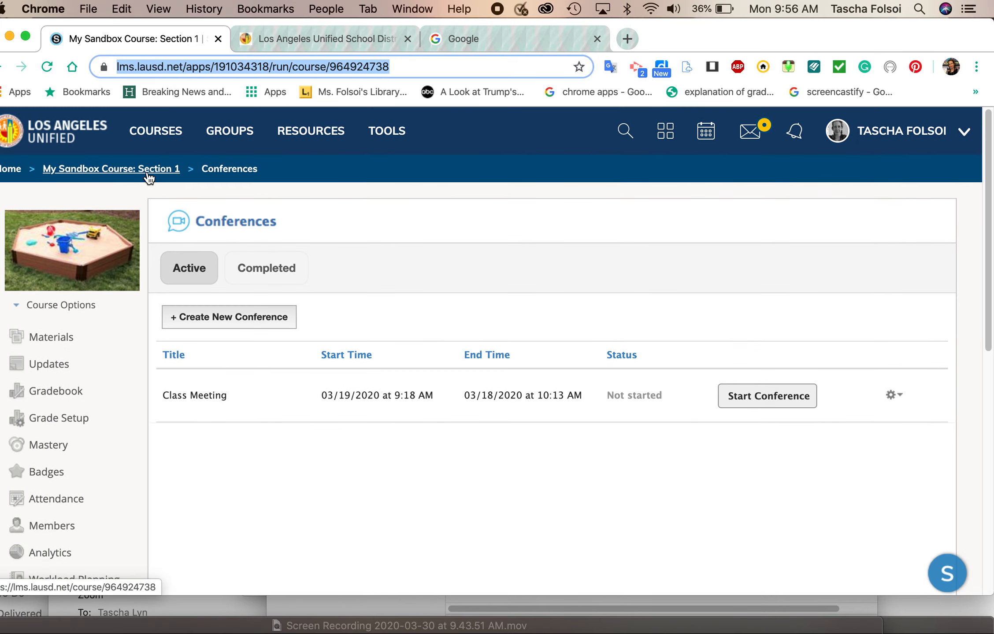
# - Start a new assignment in the sandbox course's materials and name it "Tutorial Conference on Thursday"
pyautogui.click(149, 172)
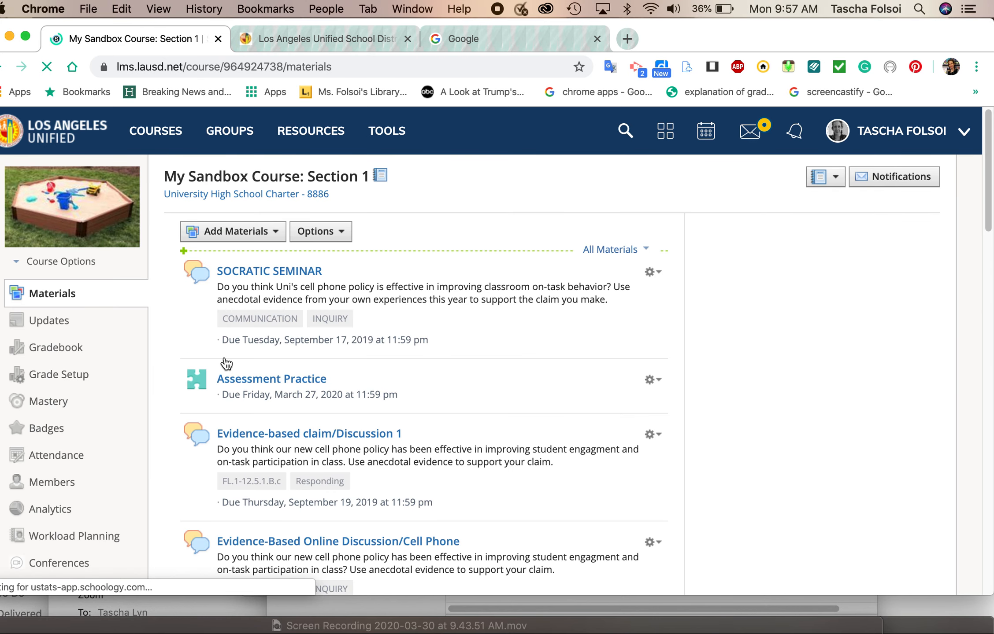
pyautogui.scroll(-2, 223, 364)
pyautogui.scroll(2, 338, 411)
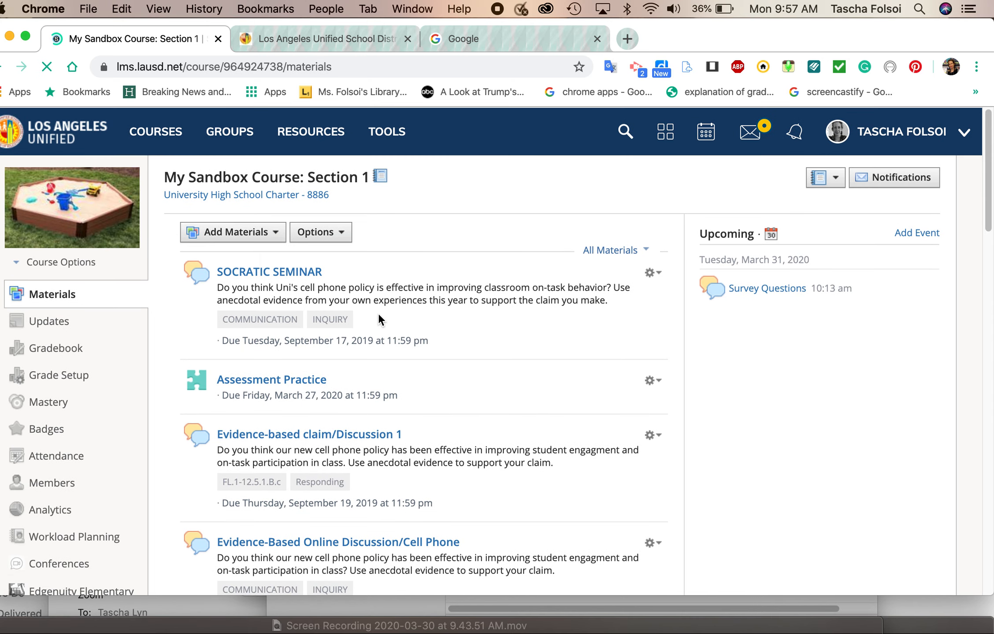
pyautogui.click(267, 233)
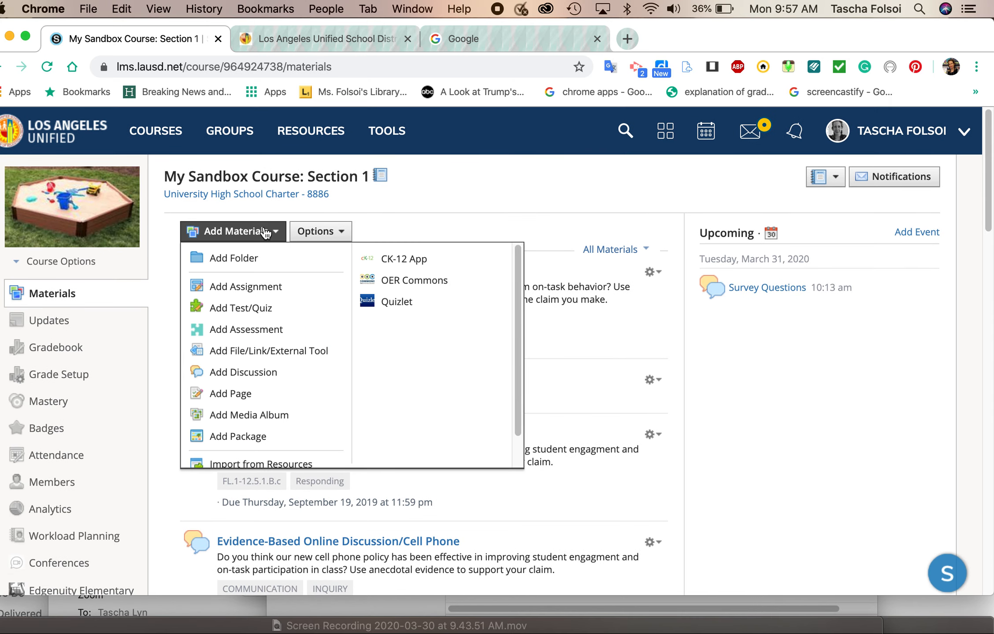
pyautogui.click(263, 287)
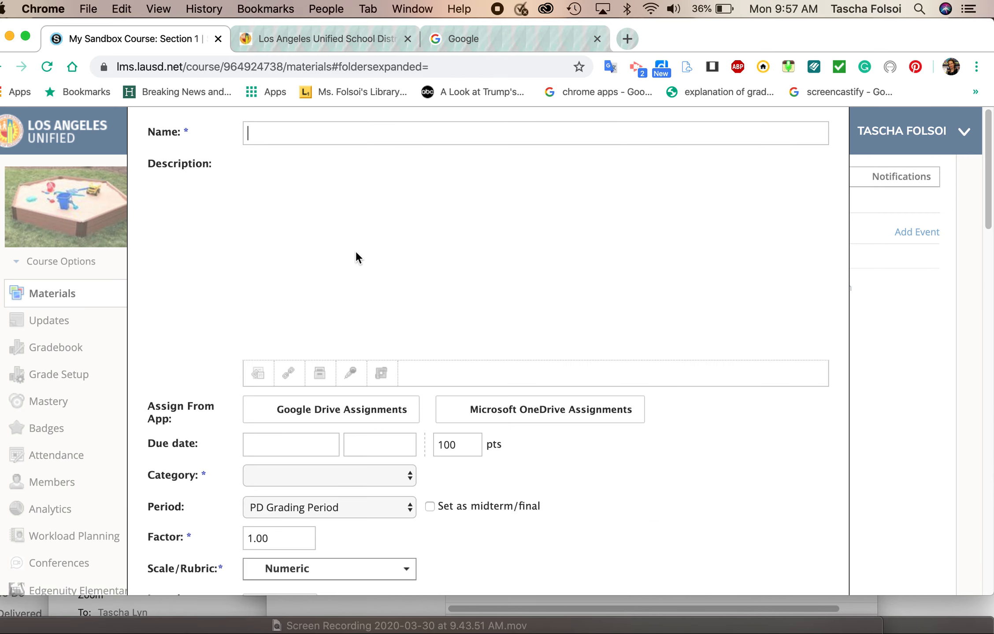
pyautogui.write('to')
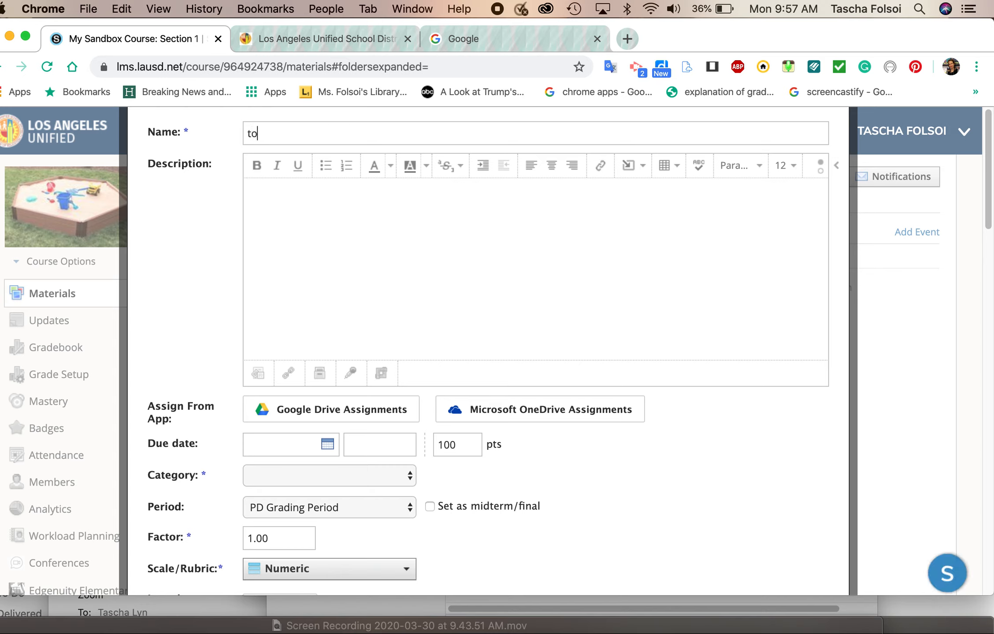
pyautogui.press('BackSpace')
pyautogui.press('BackSpace')
pyautogui.write('T')
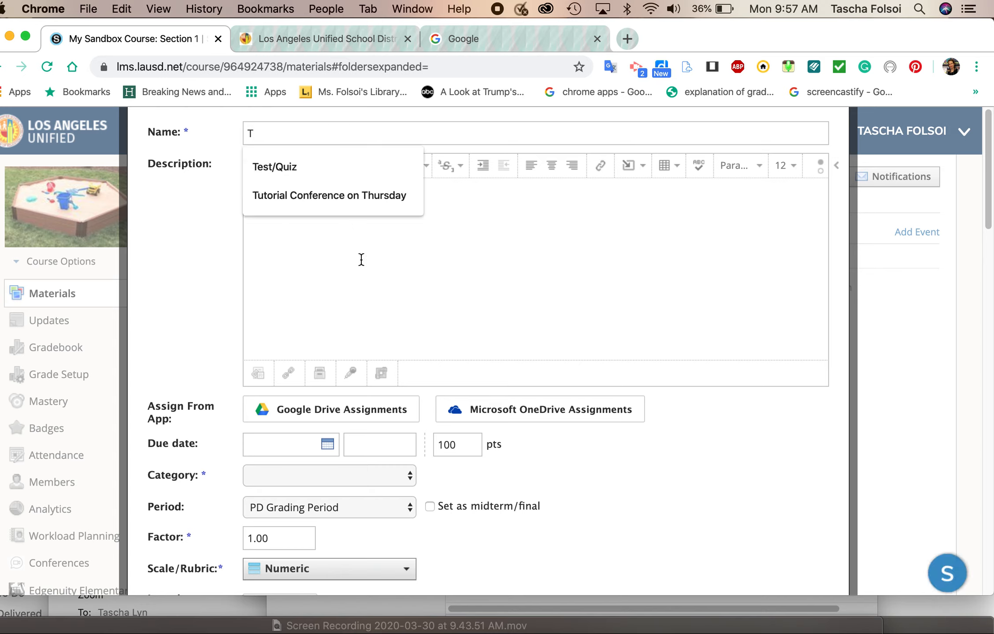
pyautogui.click(343, 195)
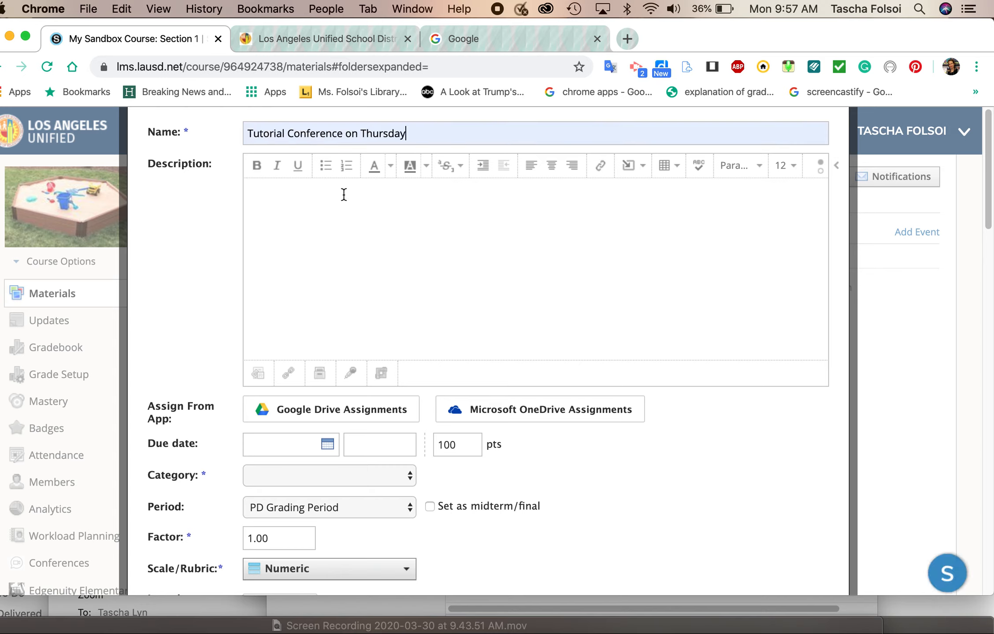
# - Attach the copied Conferences page link to the assignment with the title "Confences"
pyautogui.click(289, 373)
pyautogui.click(449, 245)
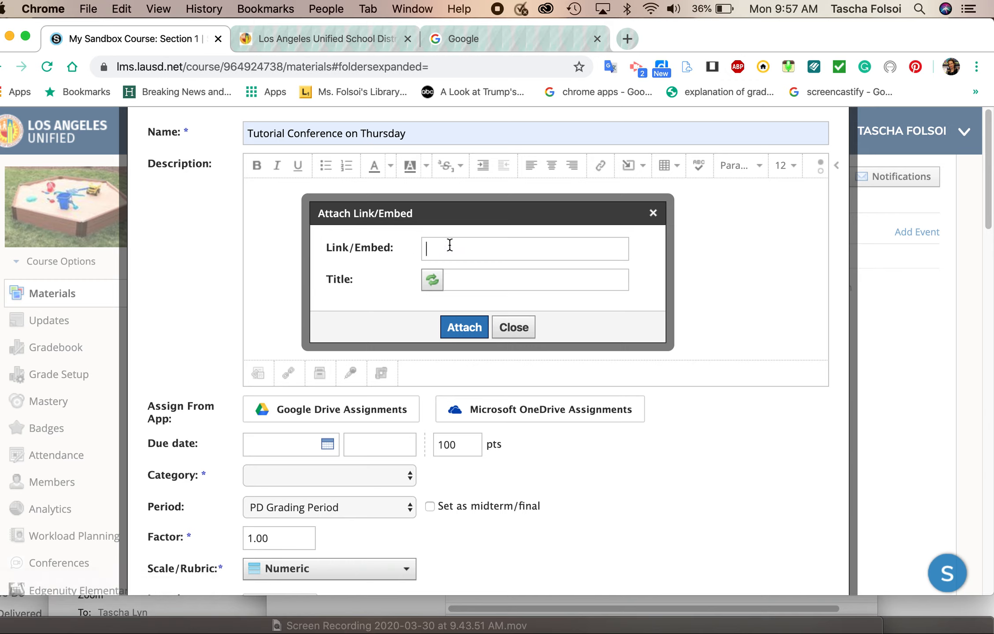
pyautogui.press('super+v')
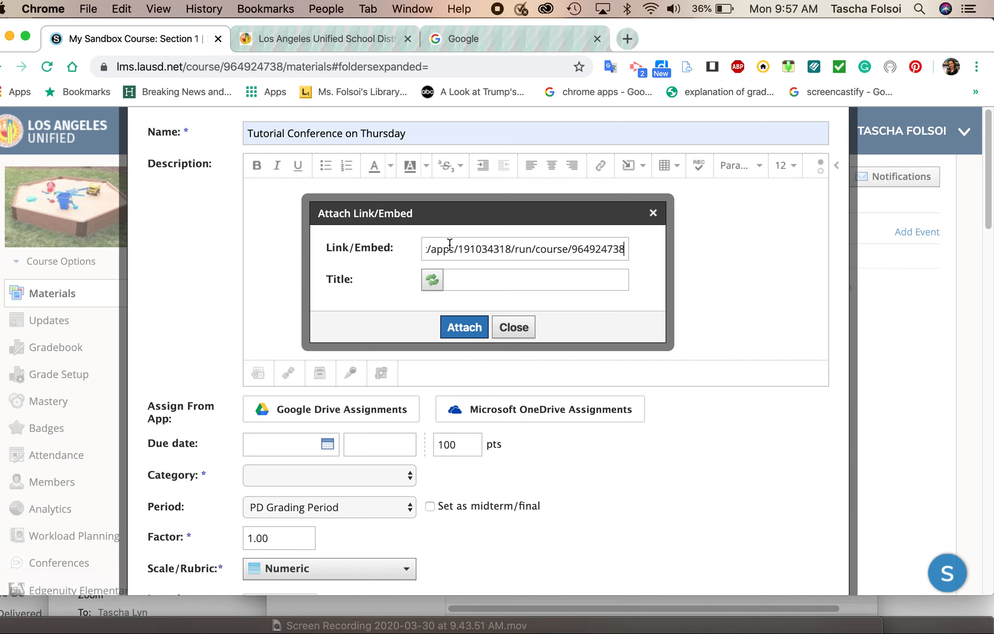
pyautogui.click(456, 285)
pyautogui.write('Co')
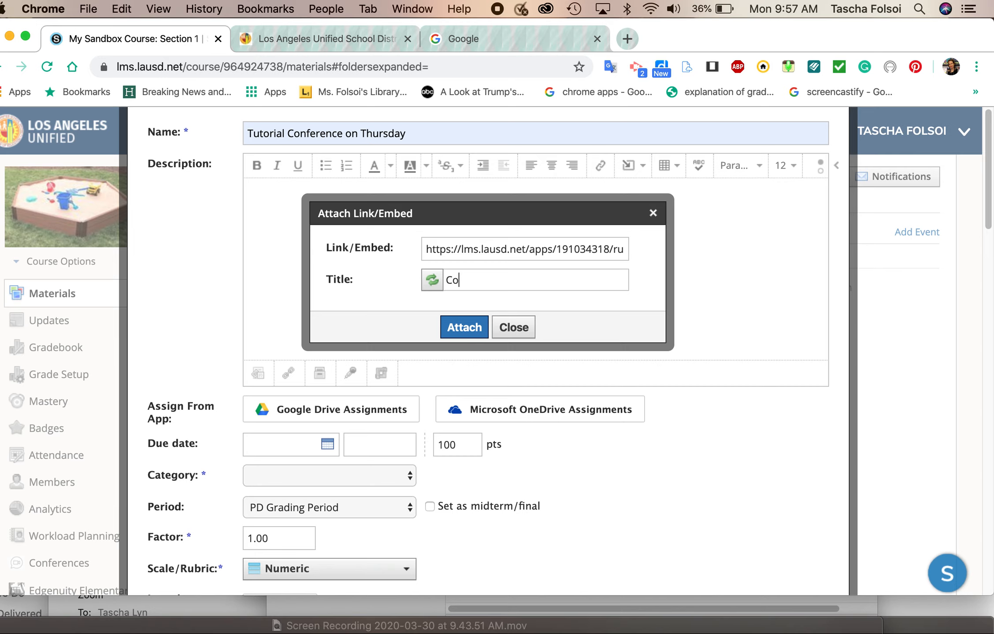
pyautogui.write('nfences')
pyautogui.click(462, 328)
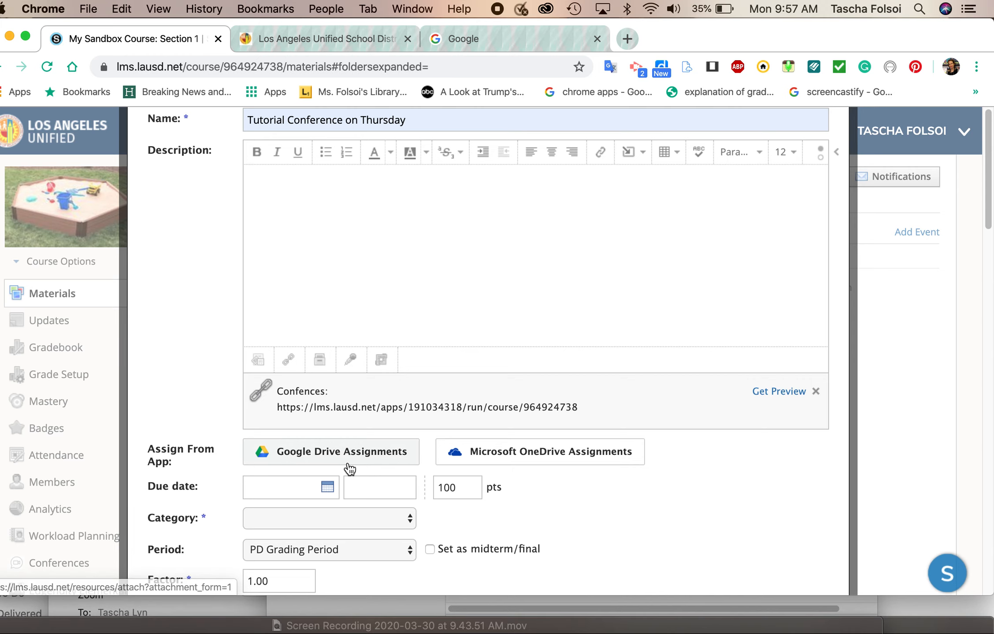
# - Examine the assignment form's attached link, due date, category, grading and option settings
pyautogui.scroll(-4, 348, 467)
pyautogui.scroll(-4, 348, 461)
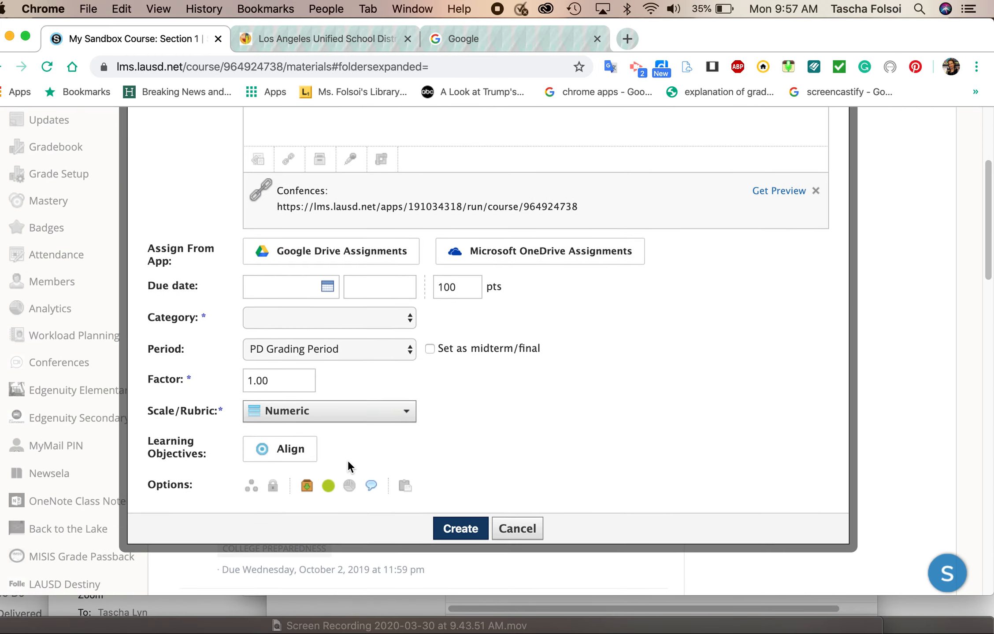
pyautogui.scroll(5, 348, 461)
pyautogui.scroll(3, 348, 461)
pyautogui.scroll(-3, 348, 460)
pyautogui.scroll(3, 347, 460)
pyautogui.scroll(-1, 352, 466)
pyautogui.scroll(-1, 354, 469)
pyautogui.scroll(2, 354, 469)
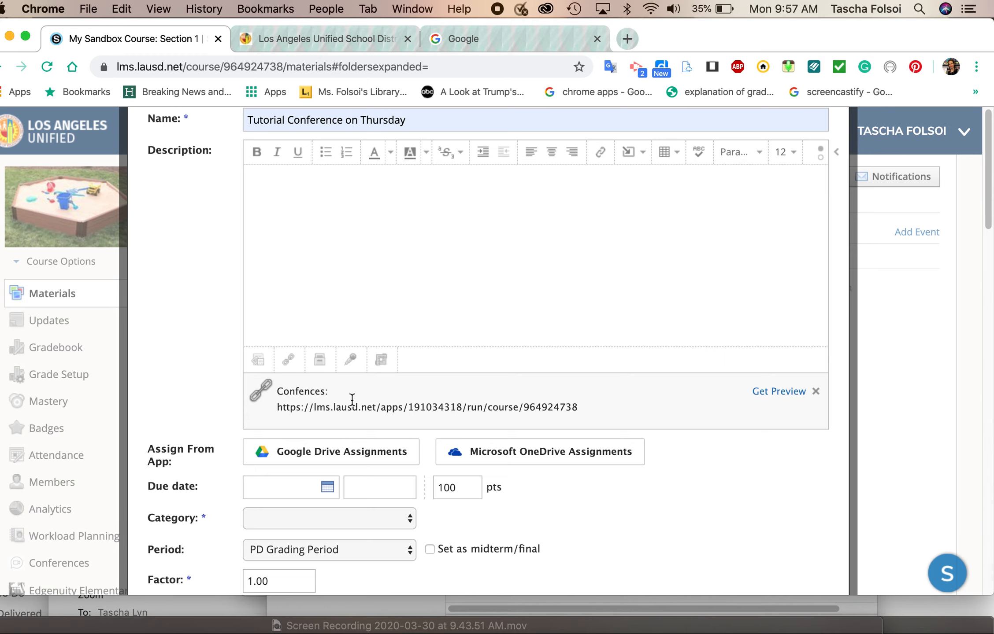
# - Cancel the creation of the new assignment
pyautogui.scroll(-10, 352, 399)
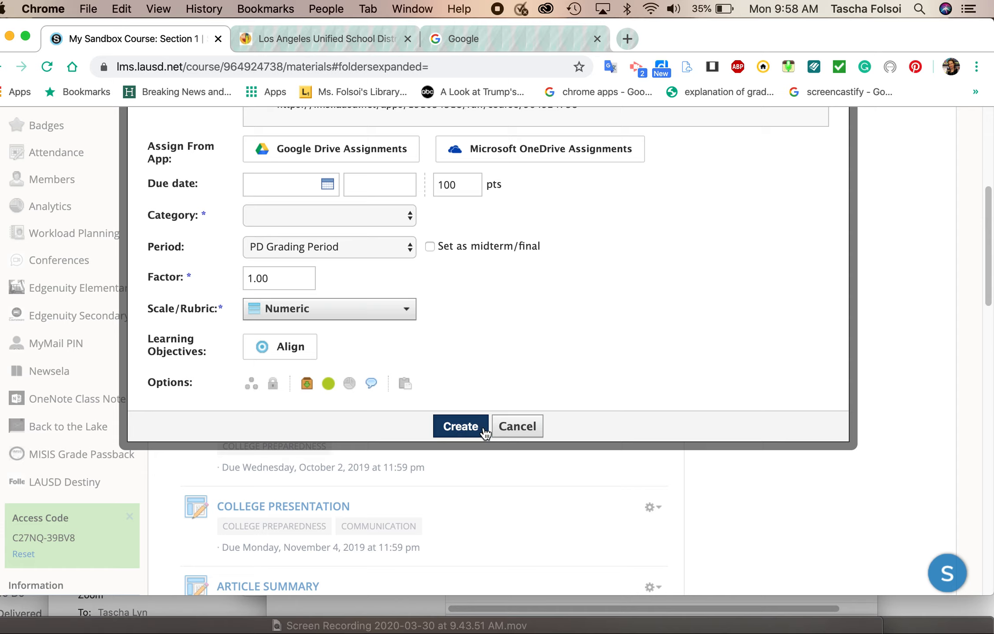
pyautogui.click(506, 426)
pyautogui.click(511, 426)
# - Open the sandbox course's Workload Planning page
pyautogui.scroll(-5, 371, 474)
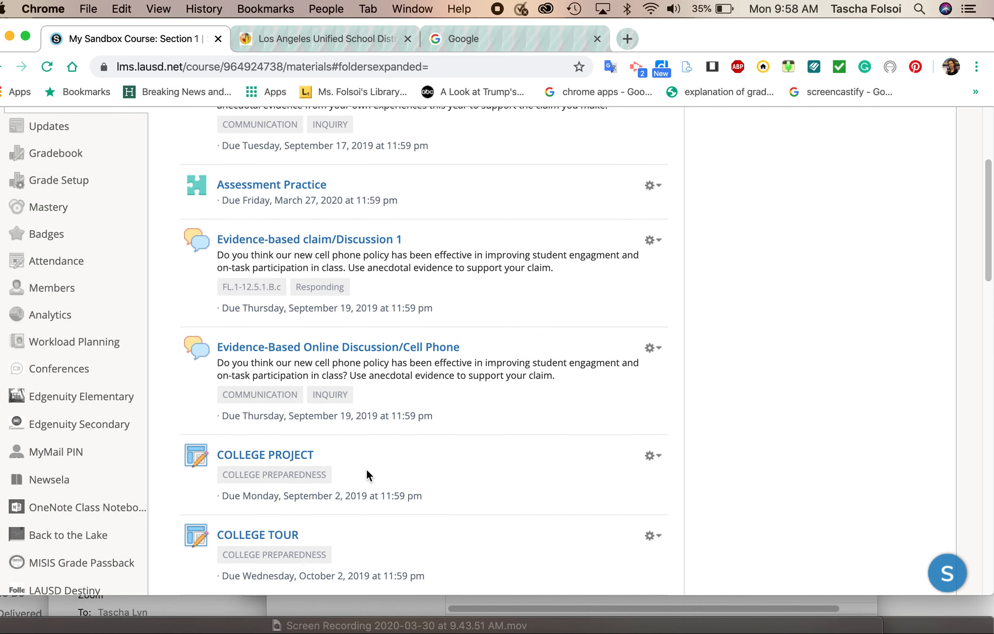
pyautogui.click(117, 348)
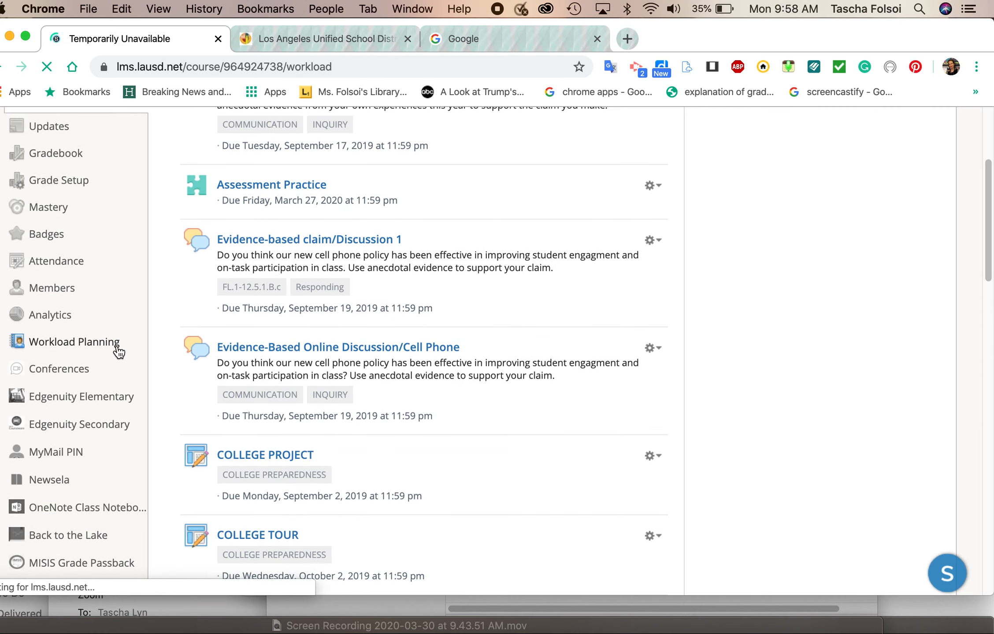